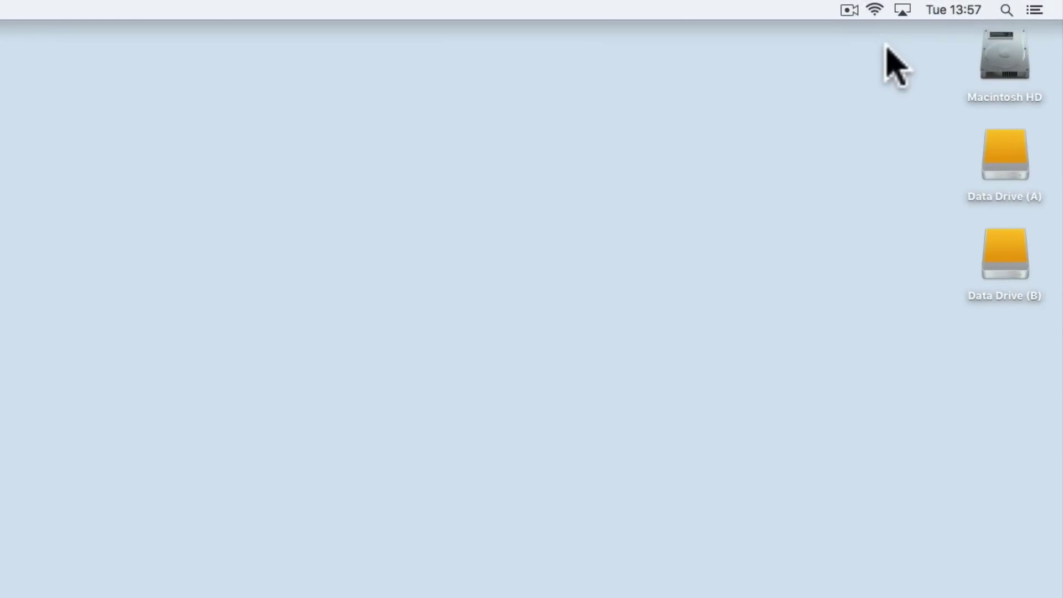
# Join the TP-LINK_21F22E Wi-Fi network from the macOS menu bar using its WPA2 password.
pyautogui.click(875, 10)
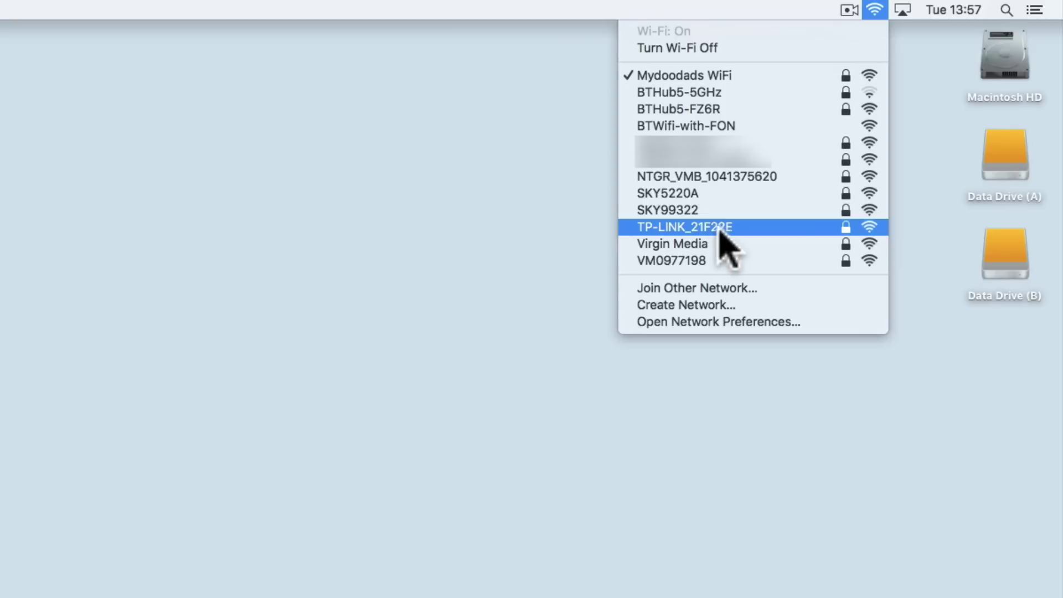
pyautogui.click(686, 227)
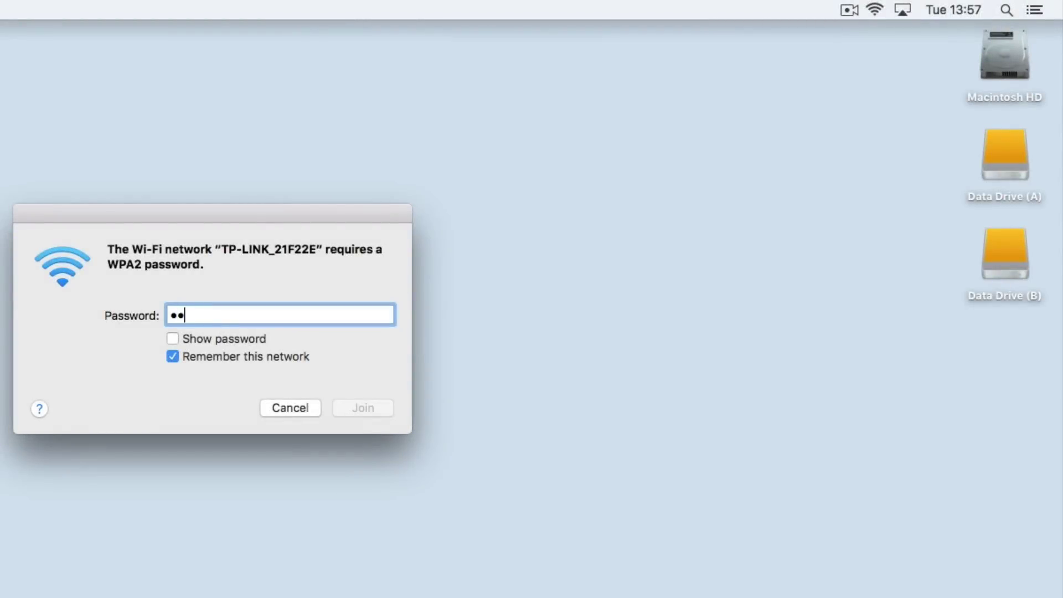
pyautogui.write('••••••')
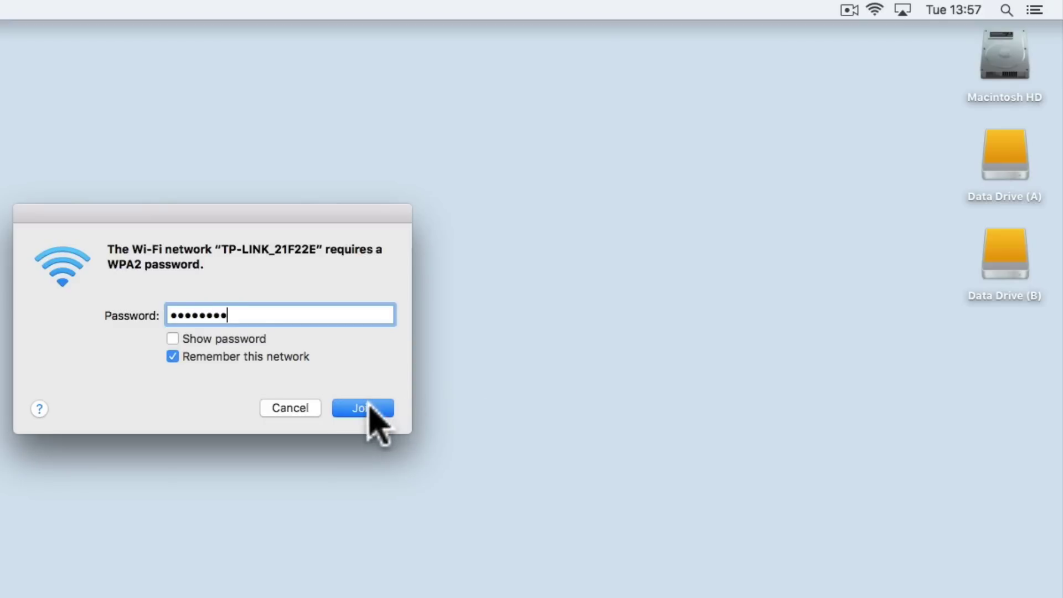
pyautogui.click(369, 404)
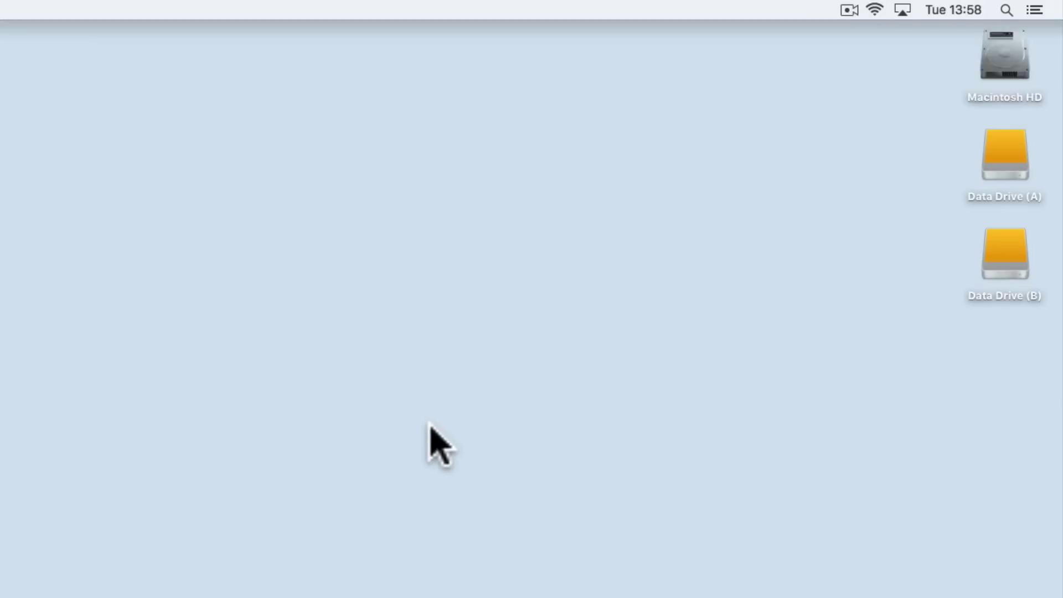
pyautogui.click(327, 584)
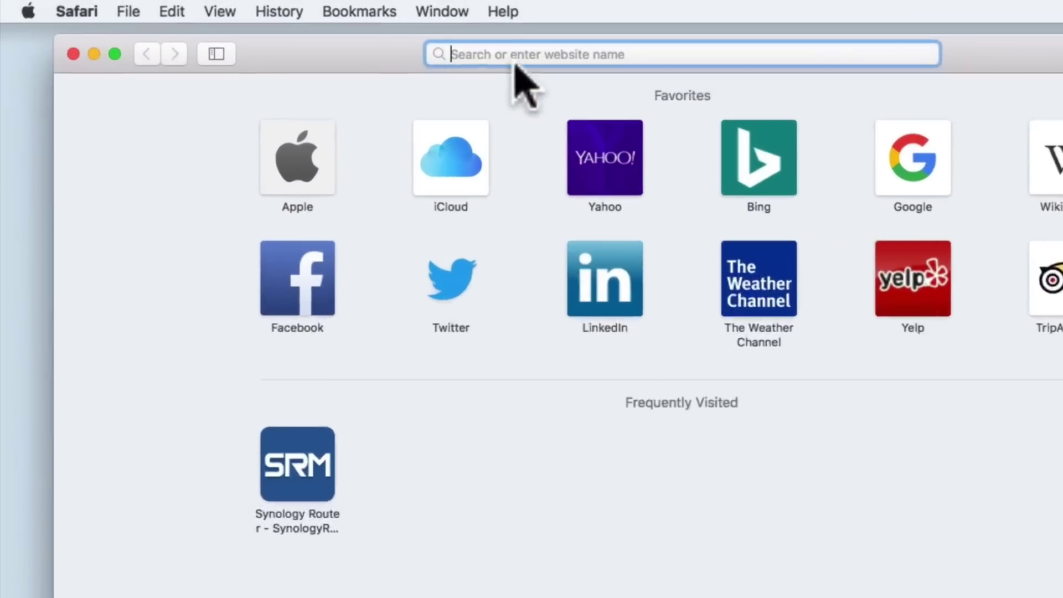
pyautogui.rightClick(270, 28)
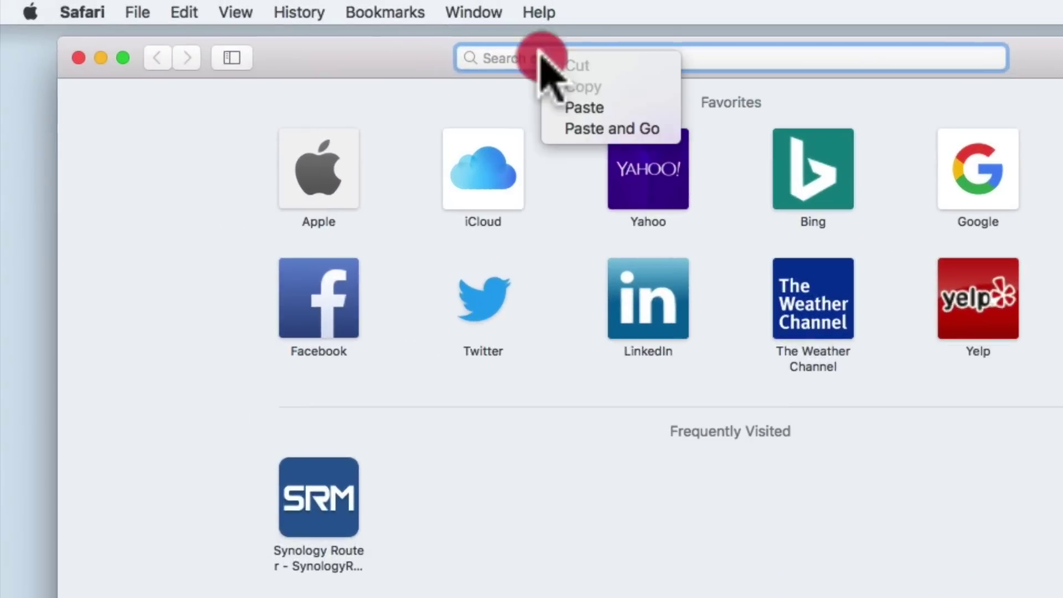
pyautogui.click(583, 109)
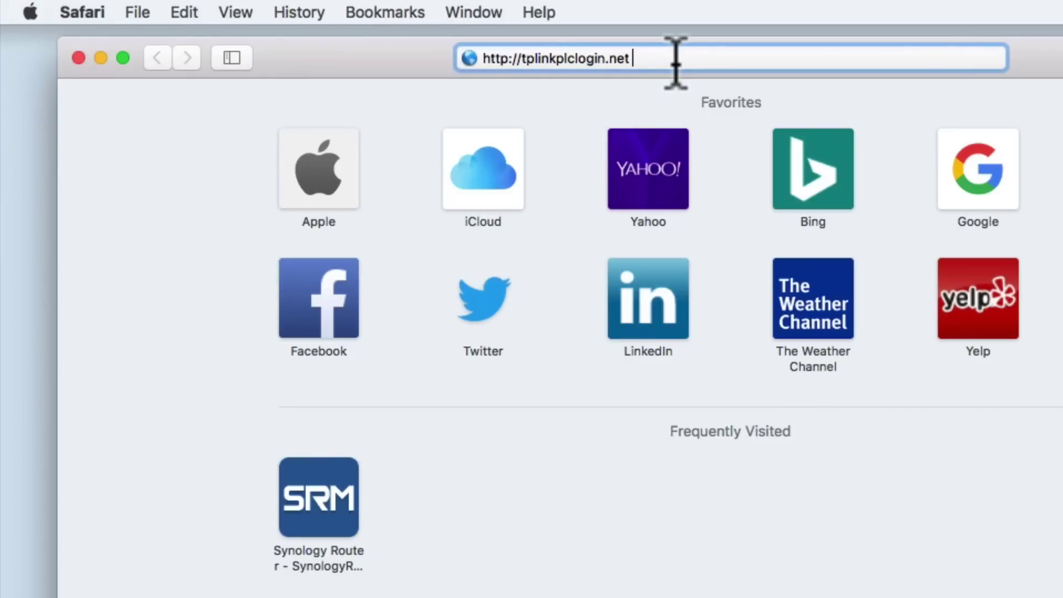
pyautogui.press('Return')
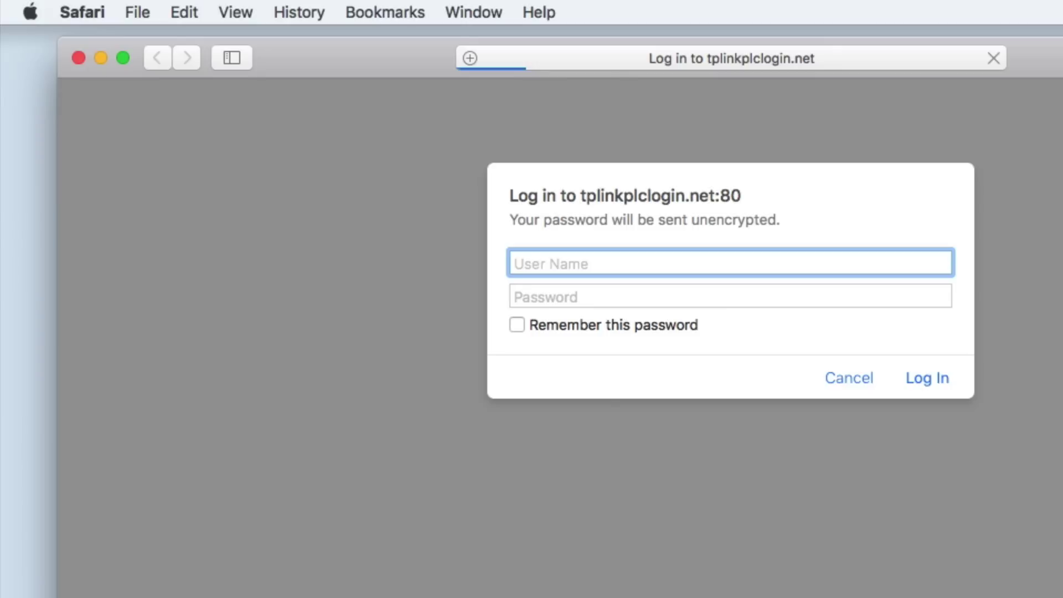
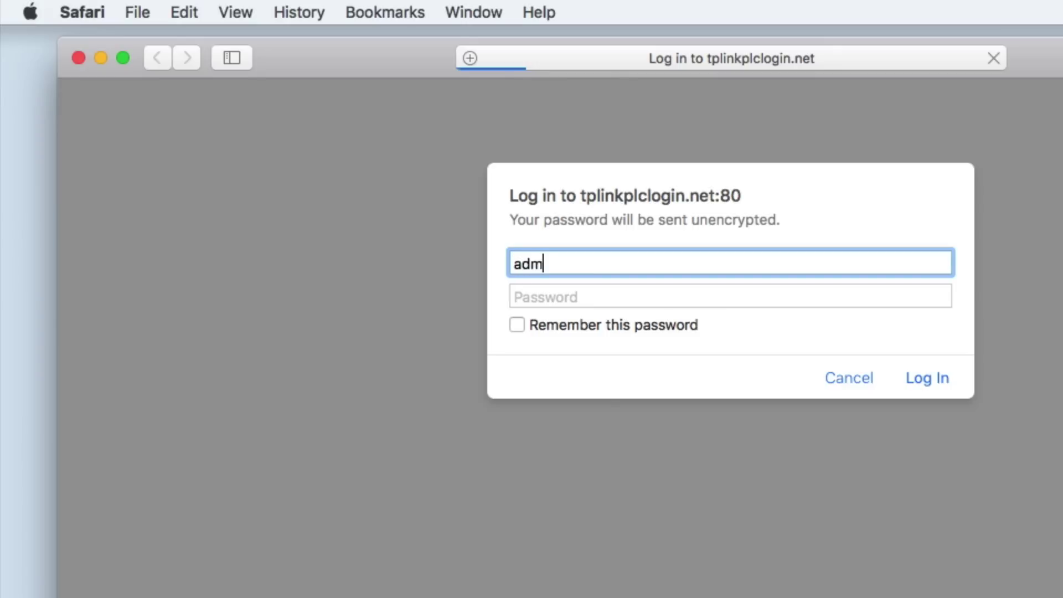
# Log in with the admin user name and its password.
pyautogui.press('Tab')
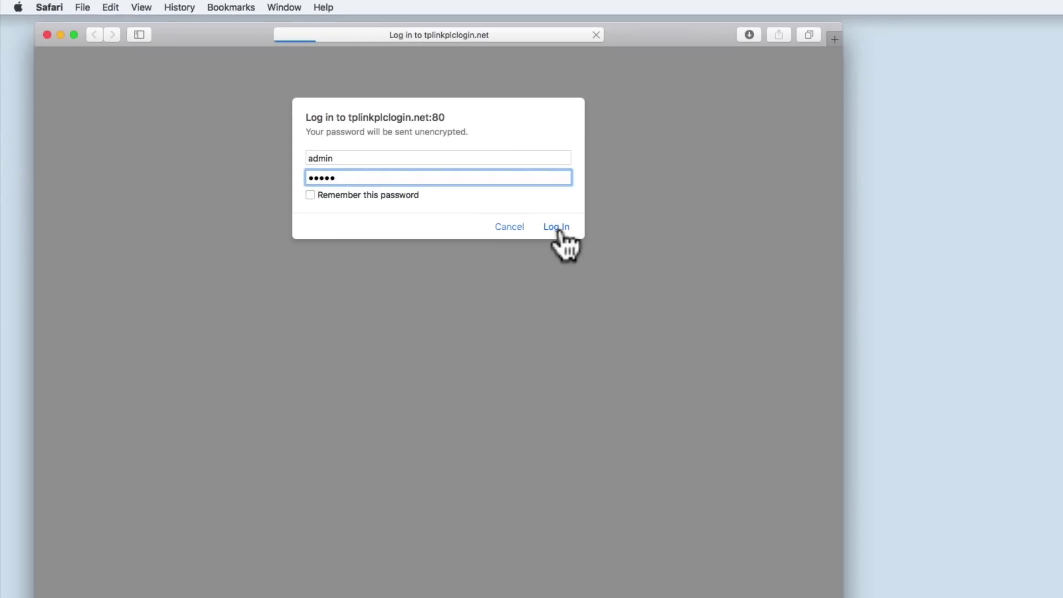
pyautogui.click(558, 228)
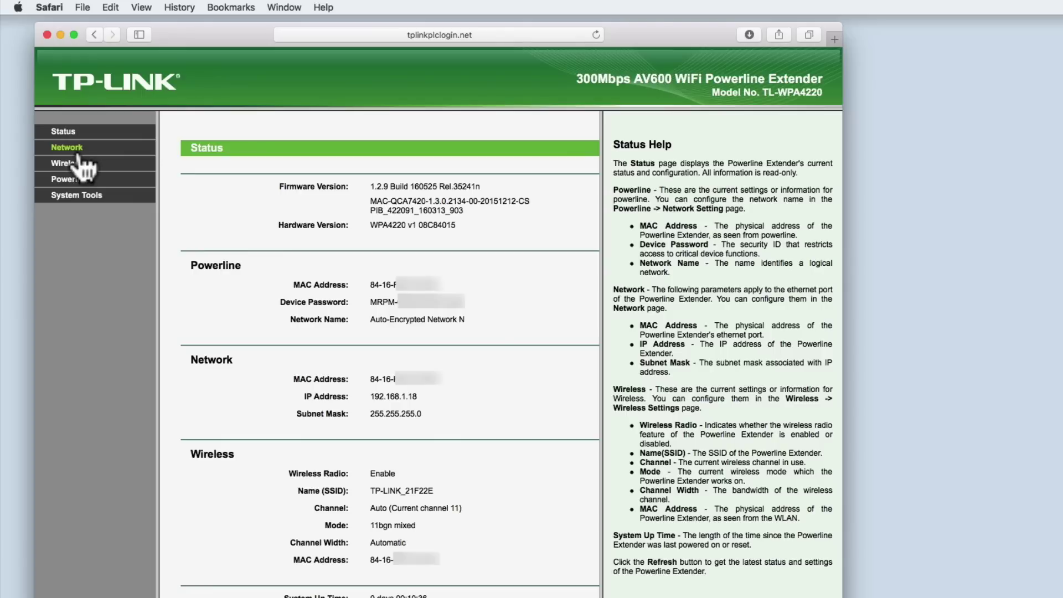
pyautogui.click(92, 204)
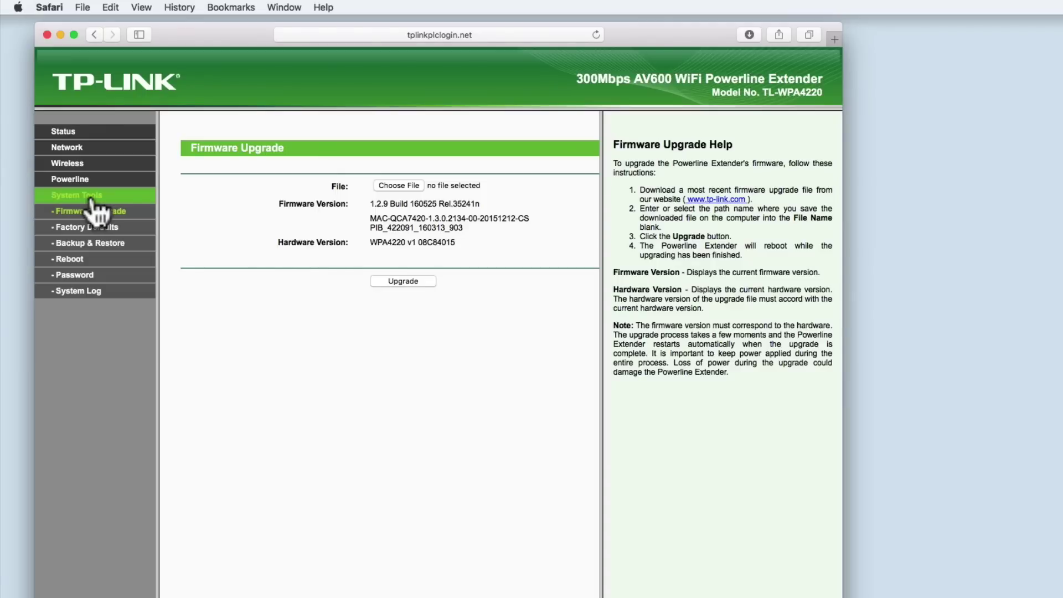
pyautogui.click(75, 275)
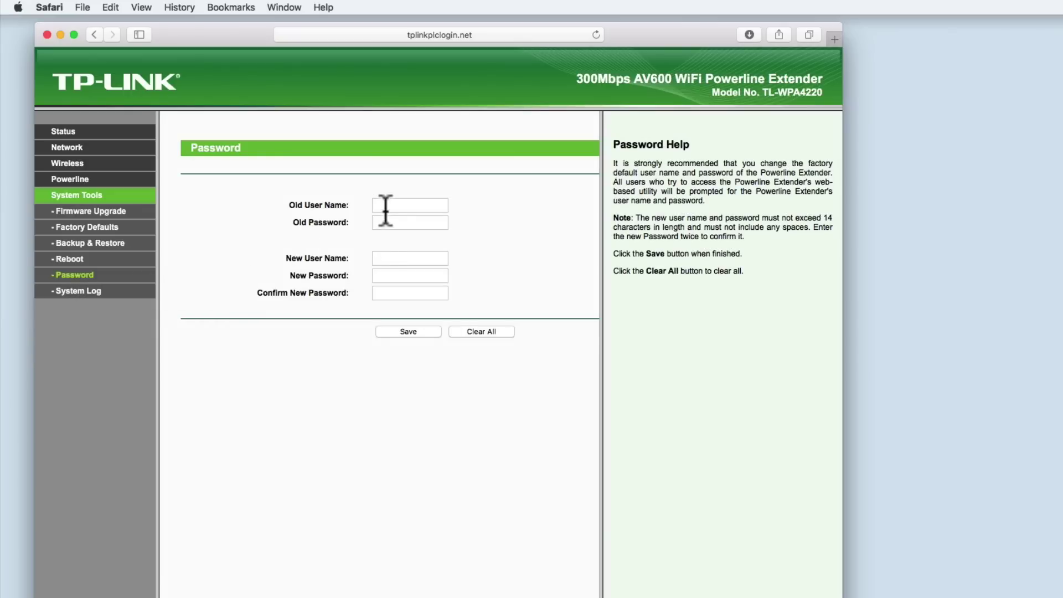
pyautogui.click(386, 205)
pyautogui.press('Tab')
# Enter the new admin password, confirm it, and save.
pyautogui.press('Tab')
pyautogui.write('admin')
pyautogui.press('Tab')
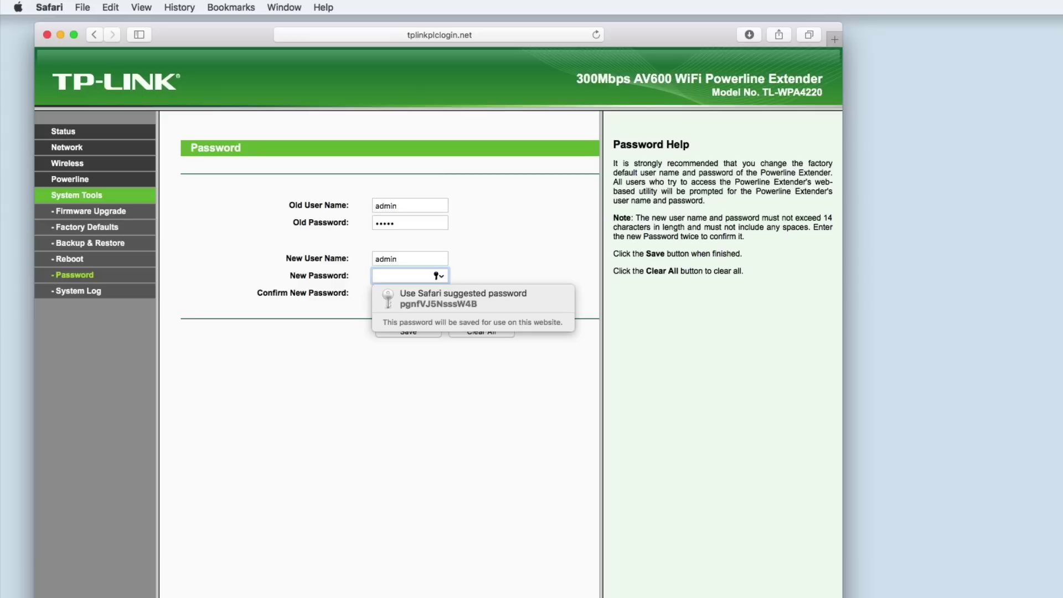
pyautogui.write('••••••••')
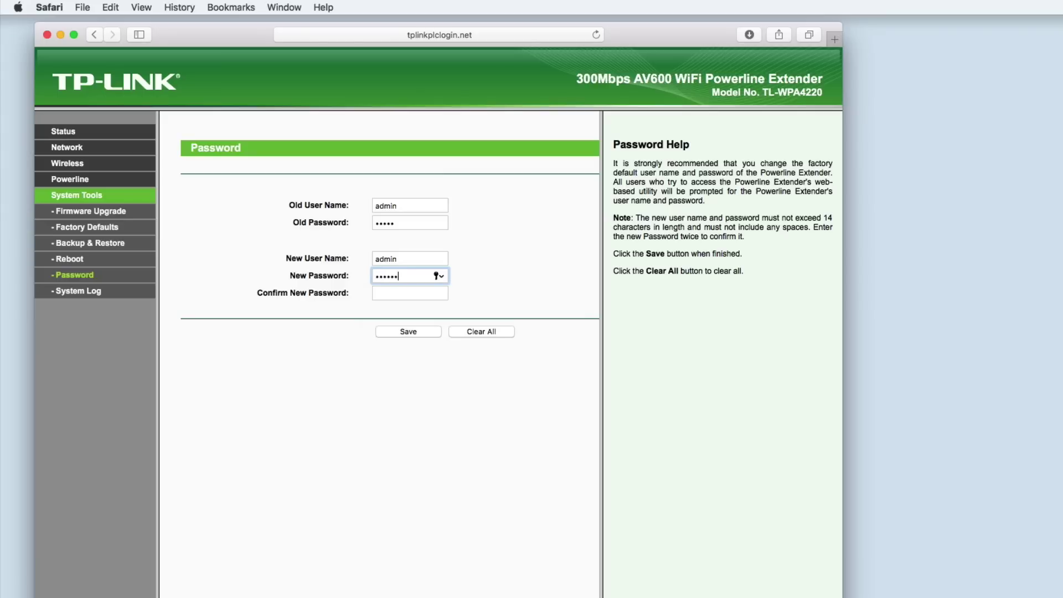
pyautogui.click(410, 293)
pyautogui.write('••••••')
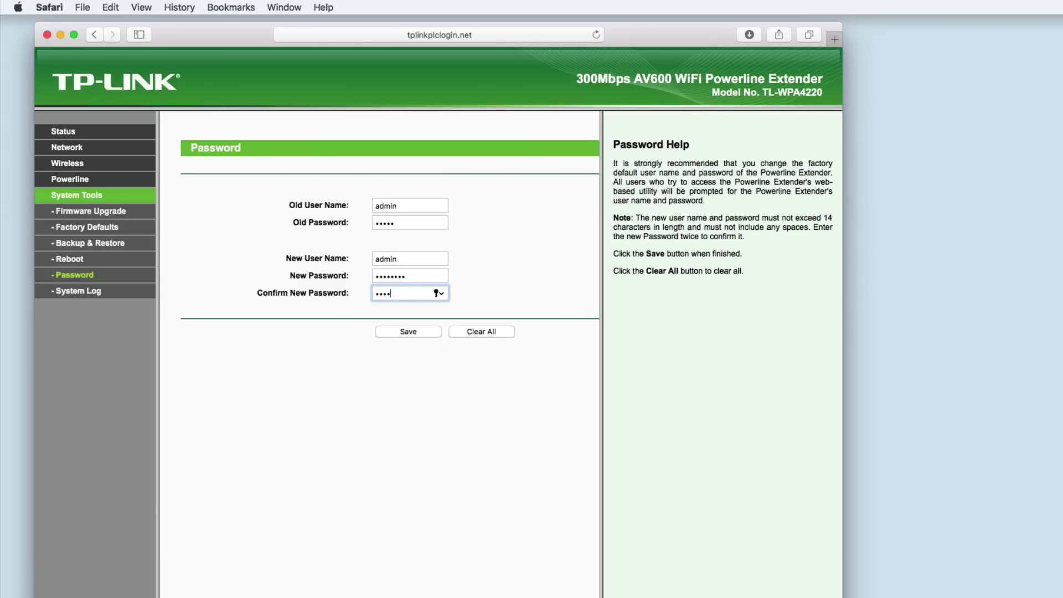
pyautogui.write('••')
pyautogui.click(406, 333)
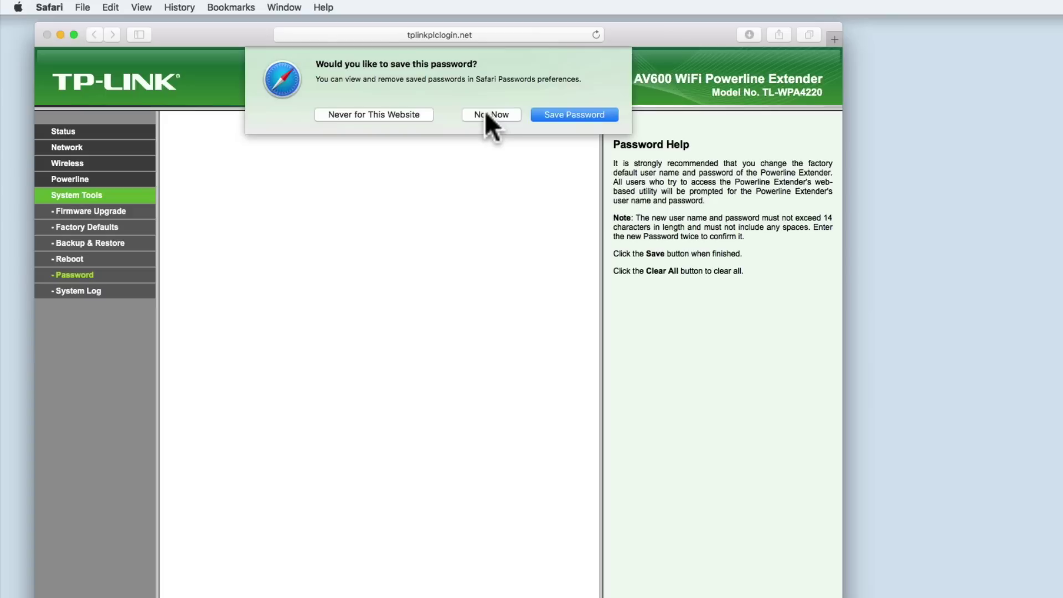
# Decline saving the password in Safari and browse the Status, Network and Wireless pages.
pyautogui.click(486, 113)
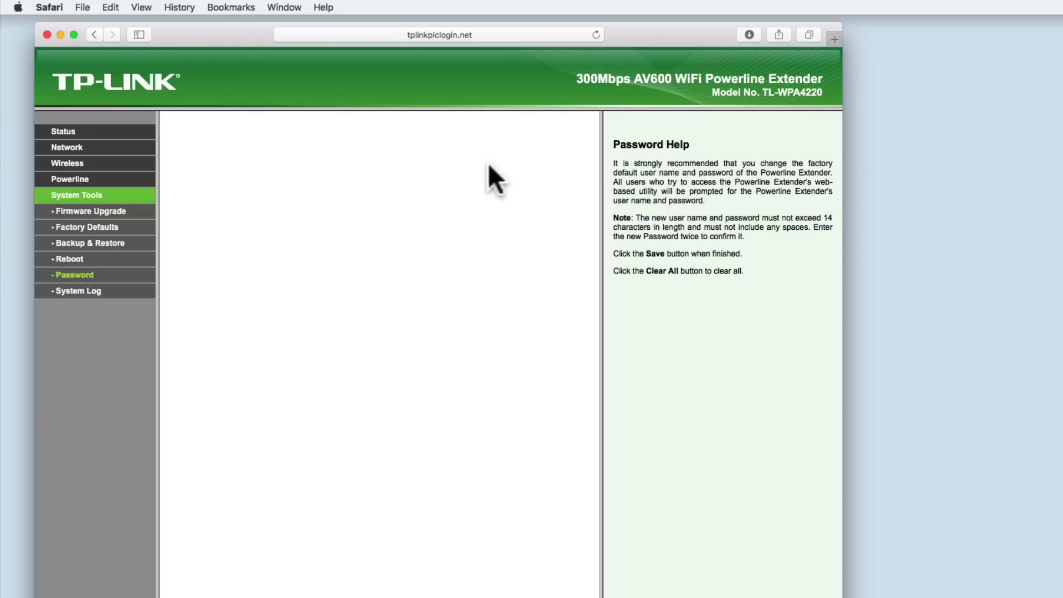
pyautogui.click(66, 133)
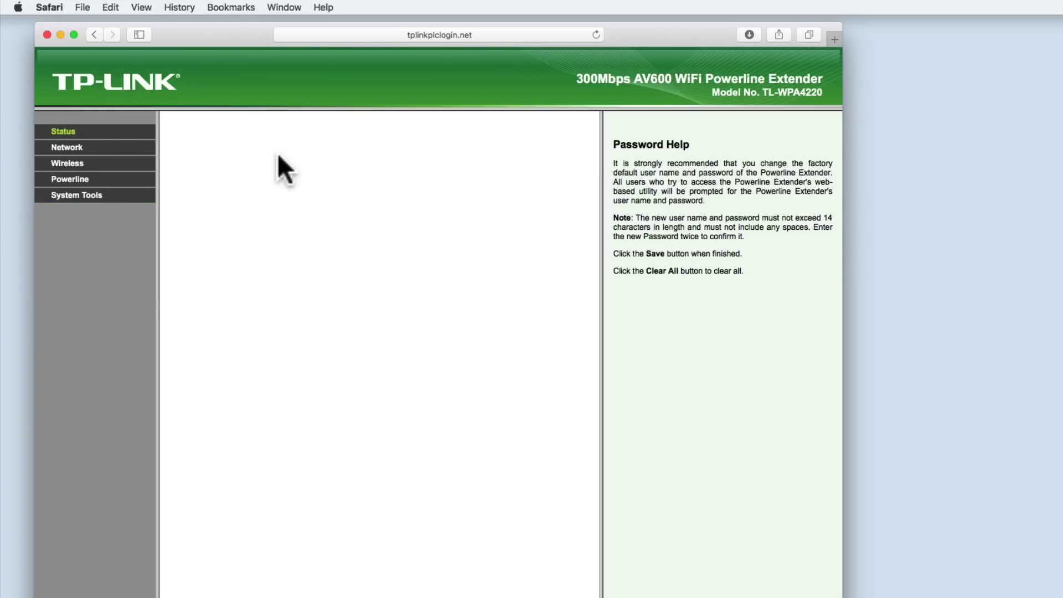
pyautogui.click(67, 148)
pyautogui.click(55, 167)
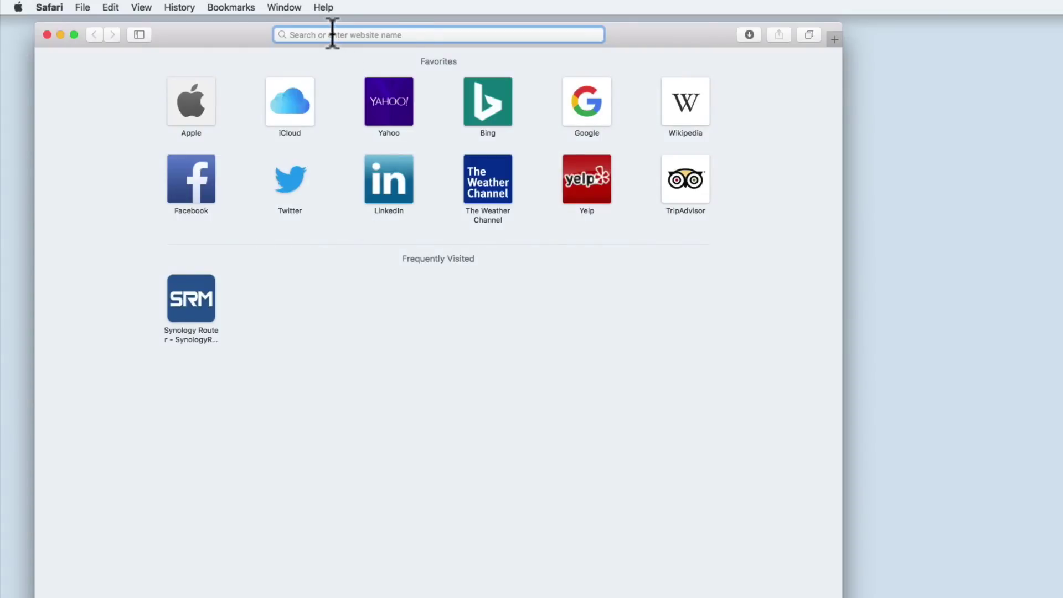
# Reload tplinkplclogin.net and log back in as admin with the new password.
pyautogui.rightClick(333, 35)
pyautogui.click(349, 63)
pyautogui.press('Return')
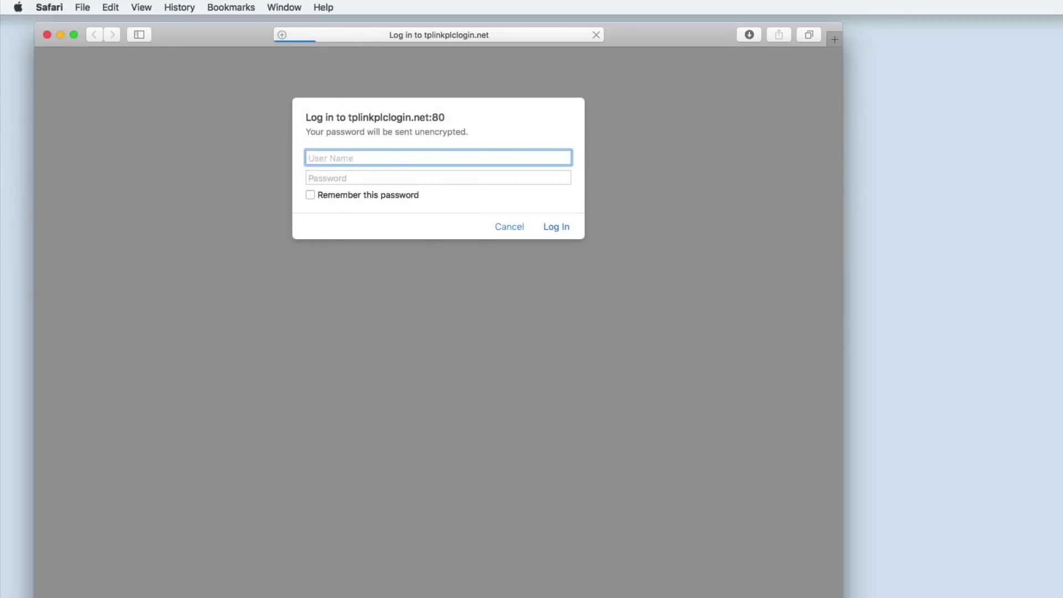
pyautogui.write('admin')
pyautogui.press('Tab')
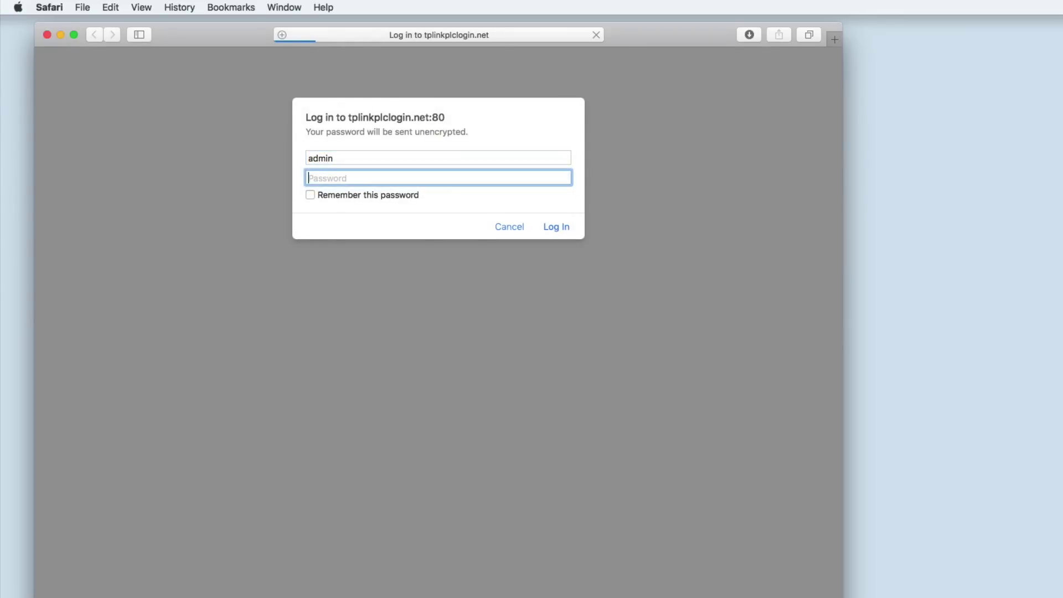
pyautogui.write('password')
pyautogui.press('Return')
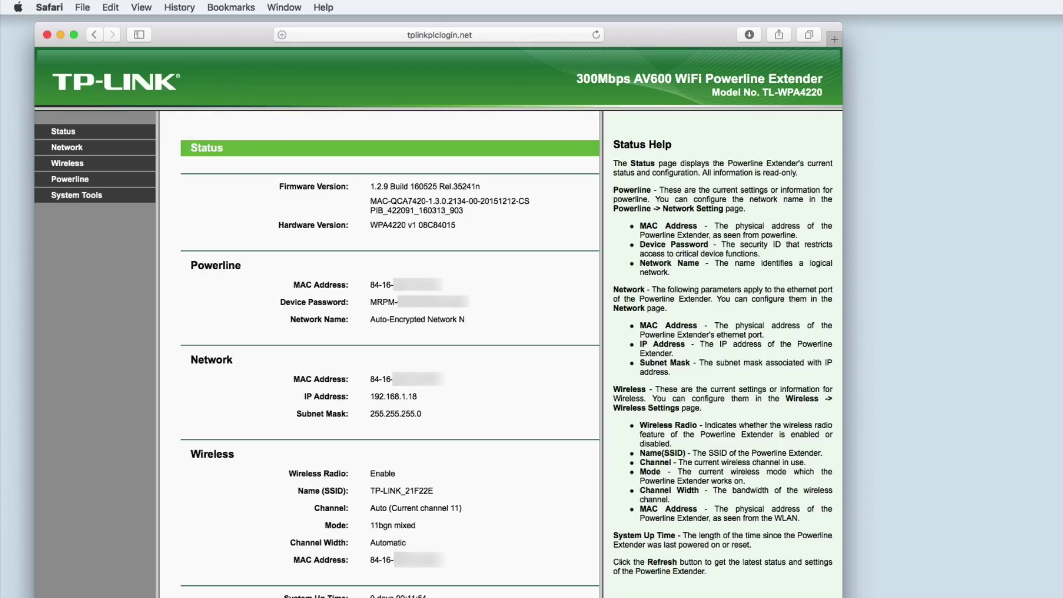
# On Wireless Settings, replace the SSID TP-LINK_21F22E with Mydoodads WiFi.
pyautogui.click(64, 164)
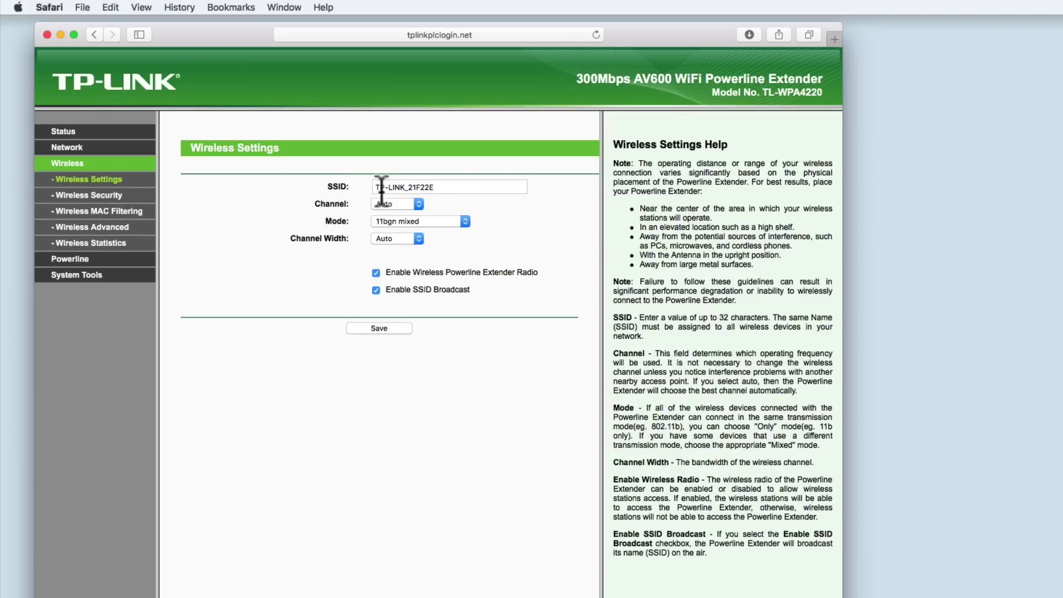
pyautogui.click(446, 187)
pyautogui.moveTo(461, 189); pyautogui.dragTo(381, 185)
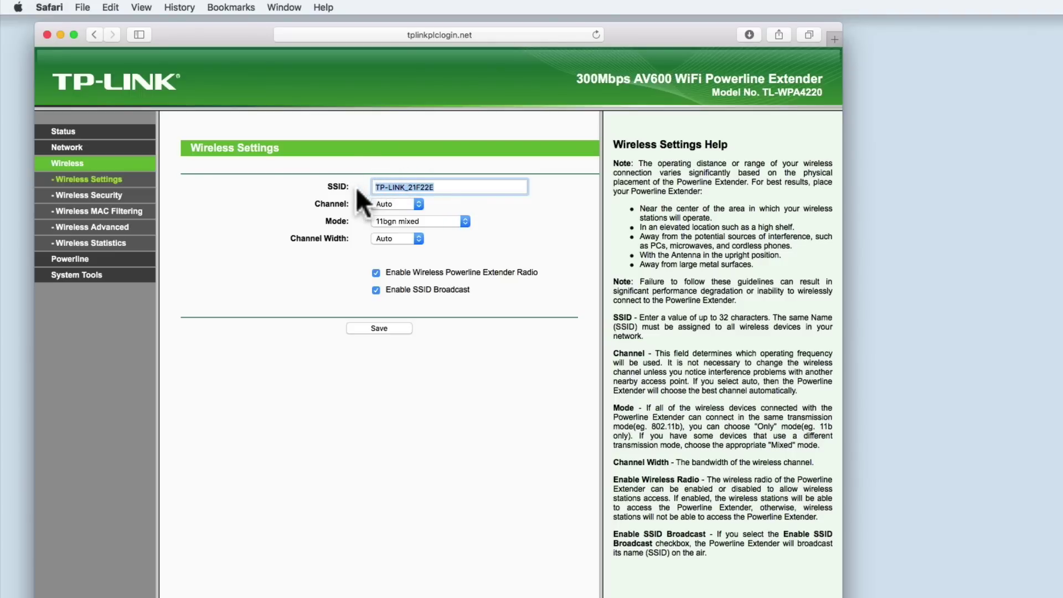
pyautogui.write('Mydoodads')
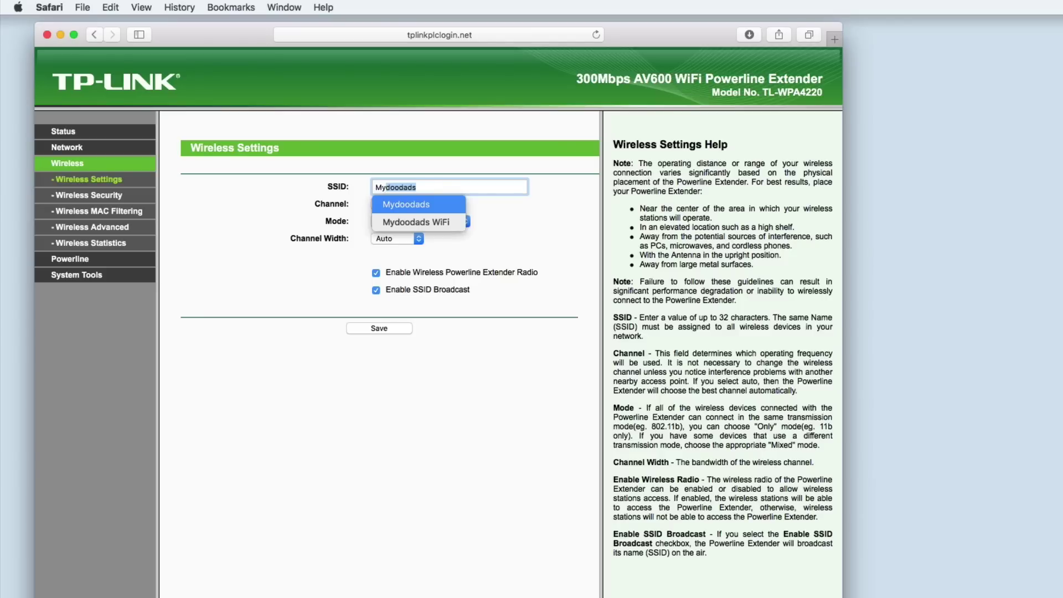
pyautogui.press('Down')
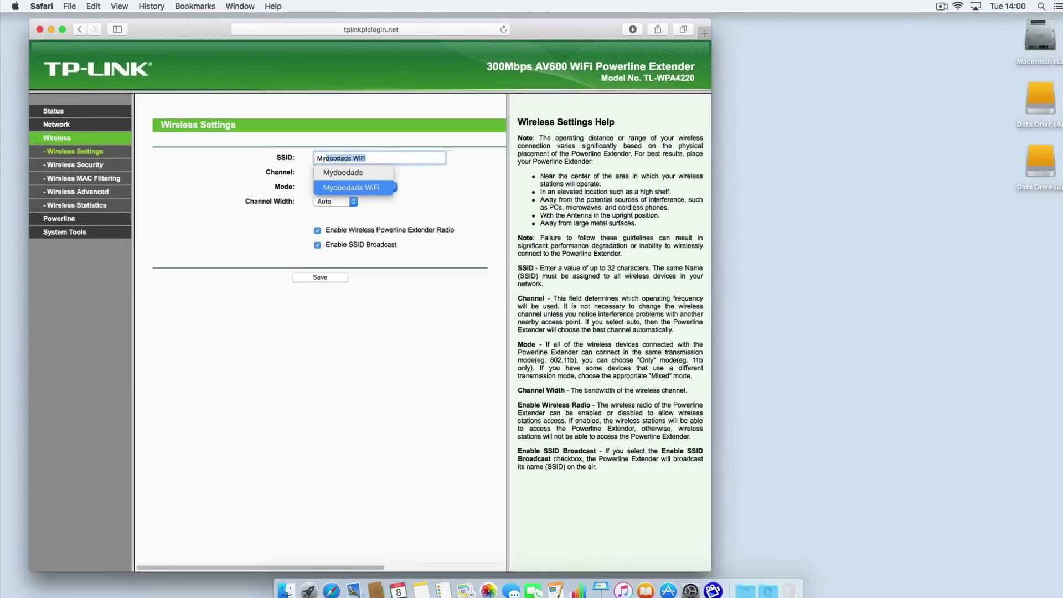
pyautogui.press('Escape')
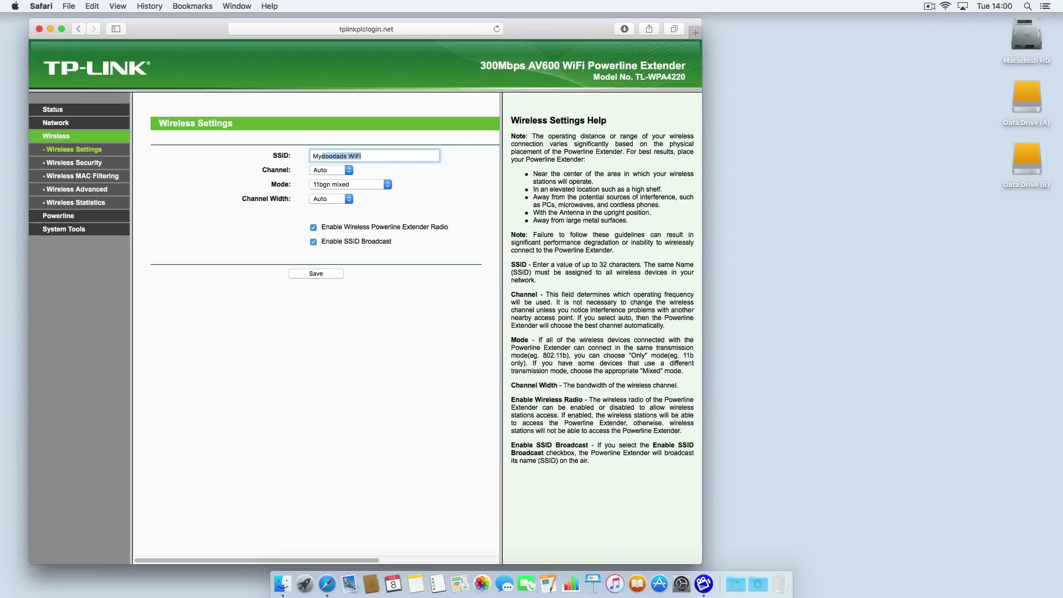
pyautogui.moveTo(370, 156); pyautogui.dragTo(311, 156)
pyautogui.click(945, 6)
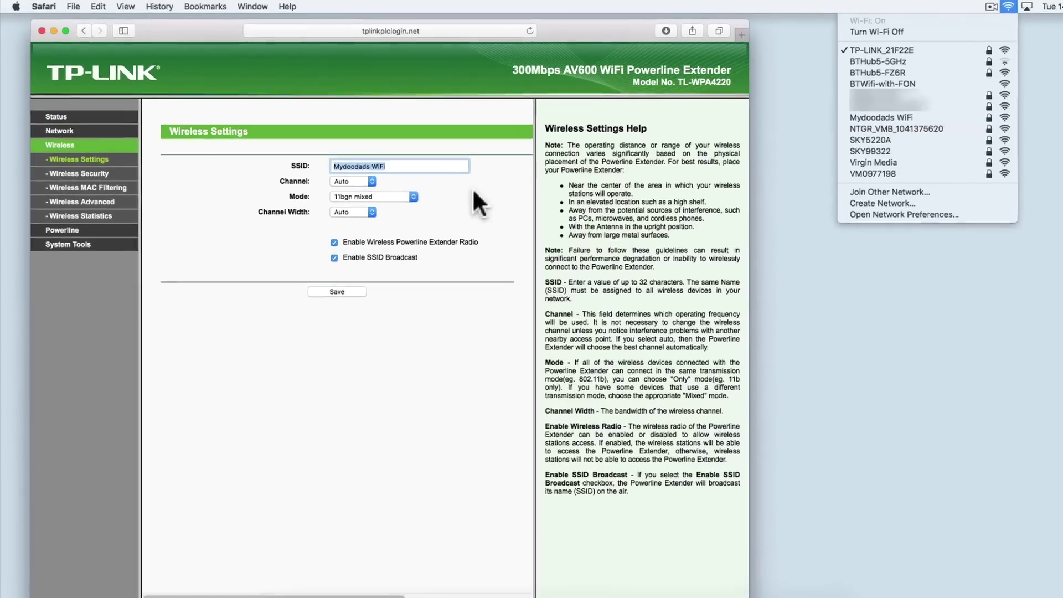
pyautogui.click(448, 176)
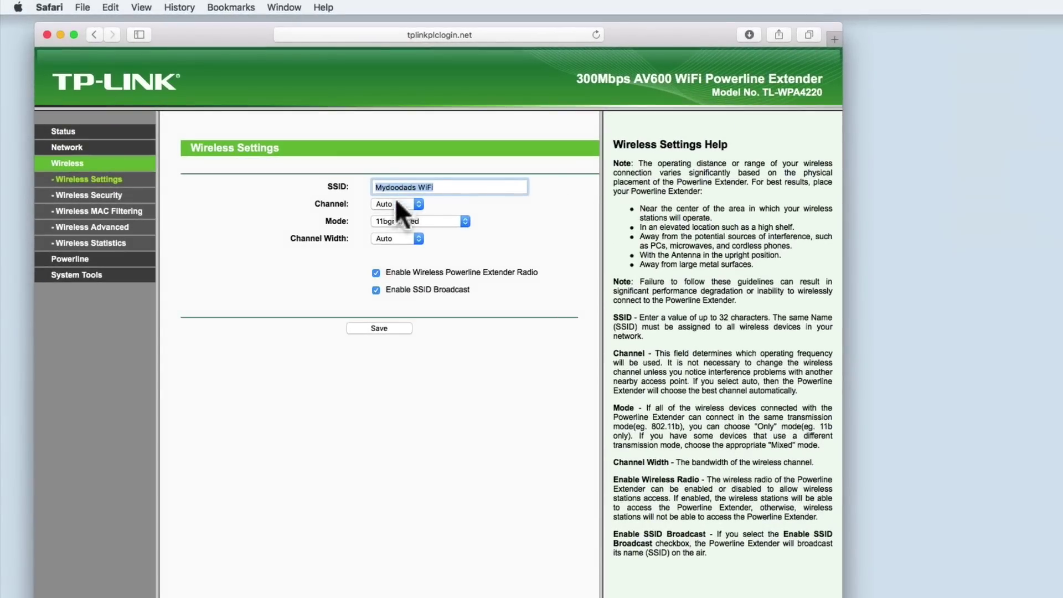
# Keep Channel Auto, Mode 11bgn mixed and Channel Width Auto, then save.
pyautogui.click(416, 205)
pyautogui.click(440, 201)
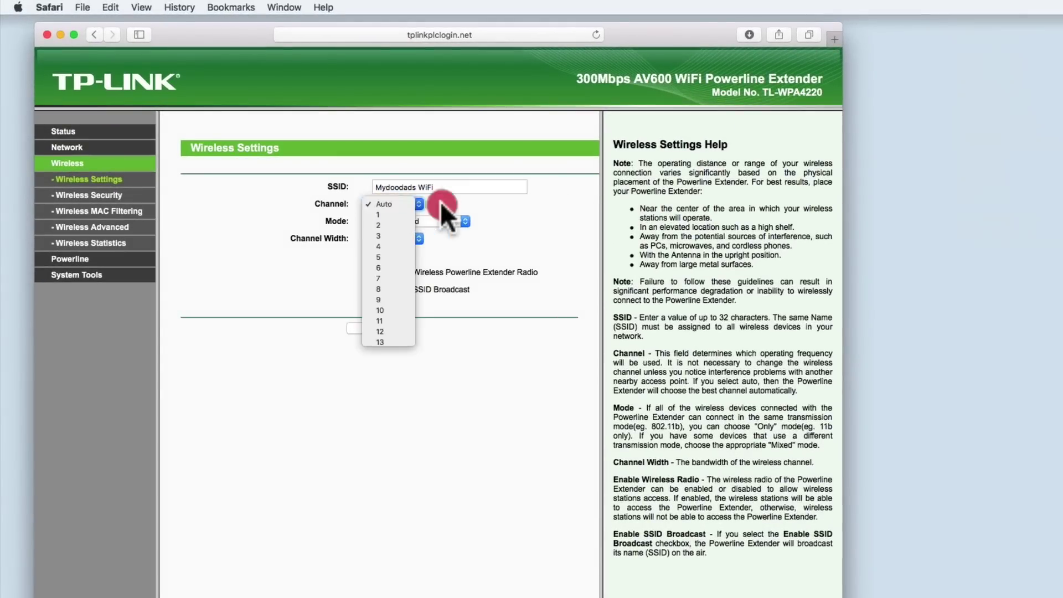
pyautogui.click(465, 222)
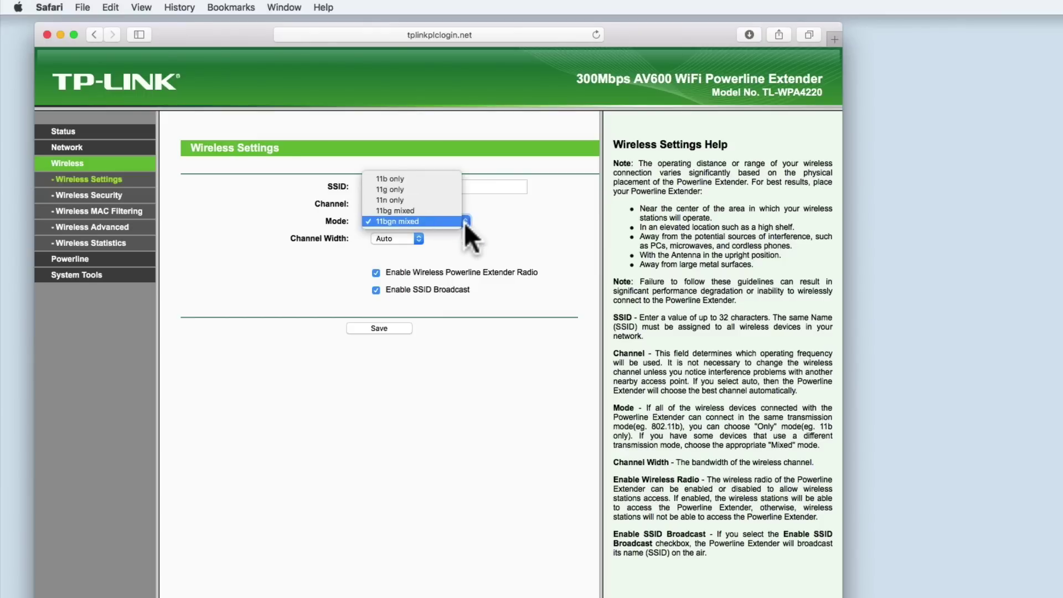
pyautogui.click(417, 238)
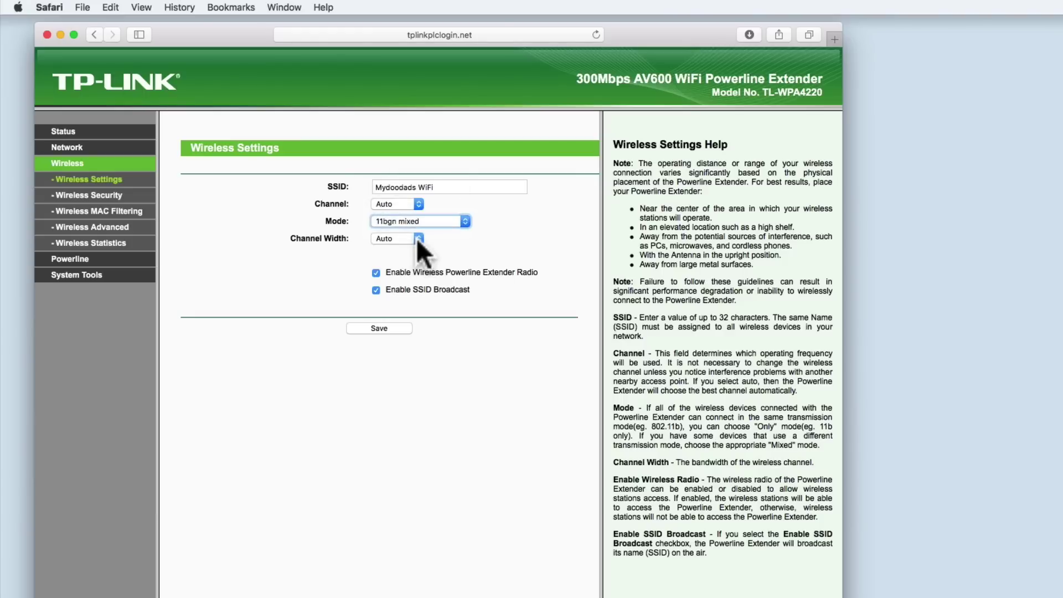
pyautogui.click(419, 240)
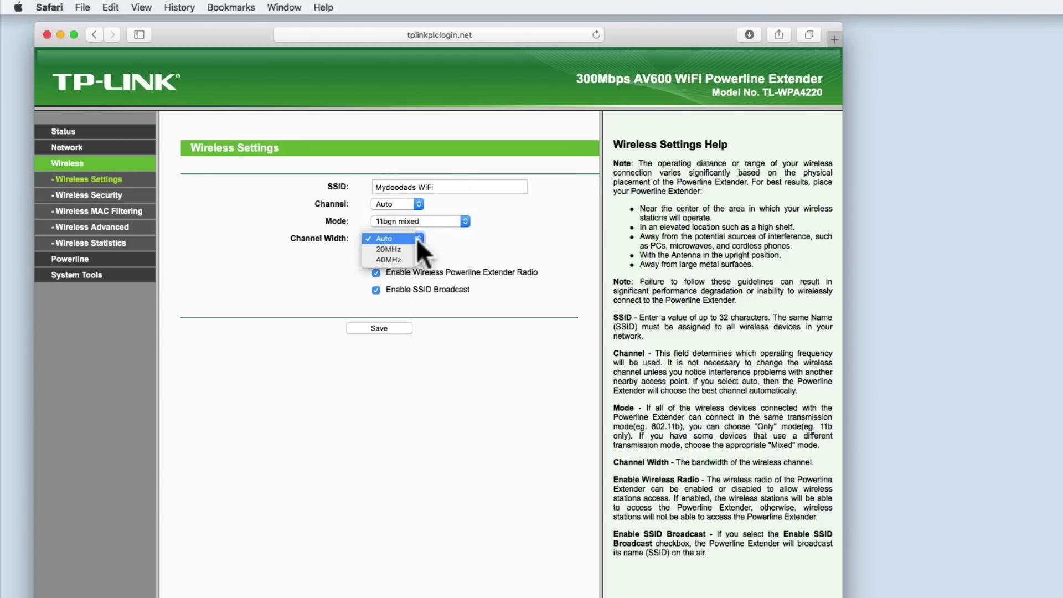
pyautogui.click(455, 246)
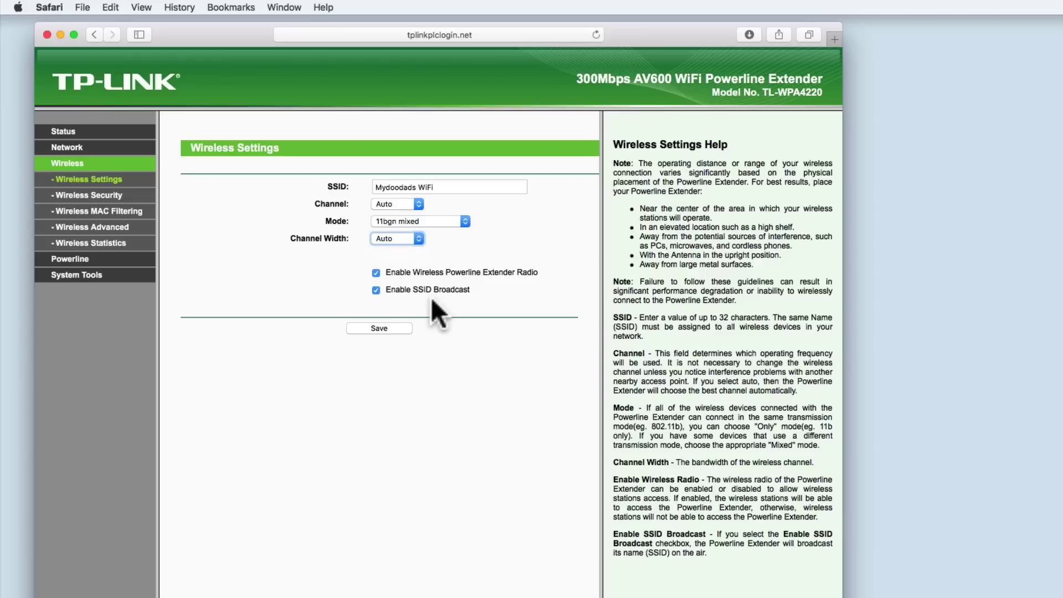
pyautogui.click(392, 328)
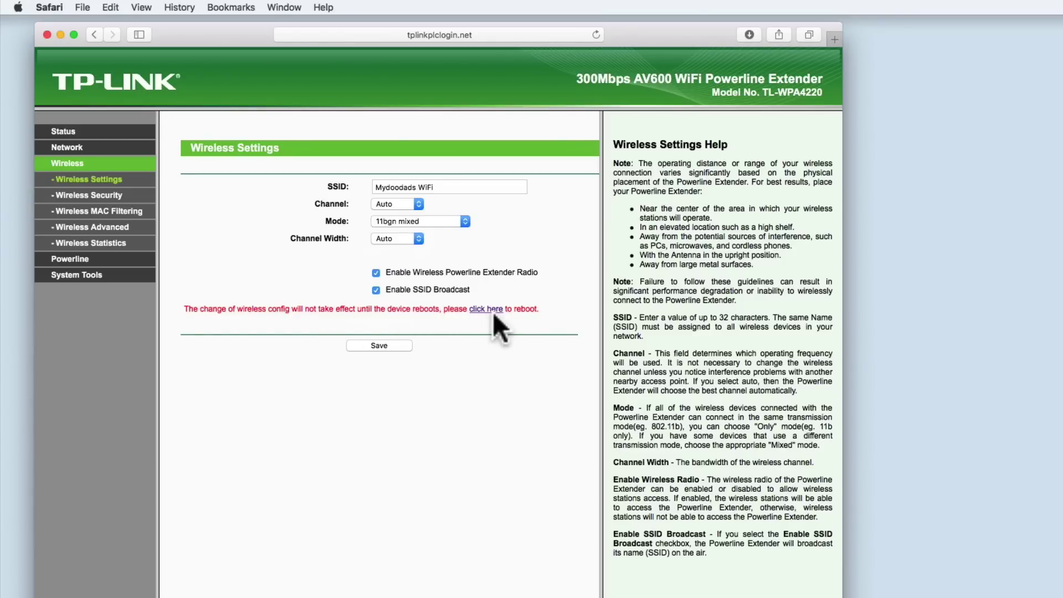
# On Wireless Security, replace the WPA-PSK/WPA2-PSK password with a new key and save.
pyautogui.click(93, 201)
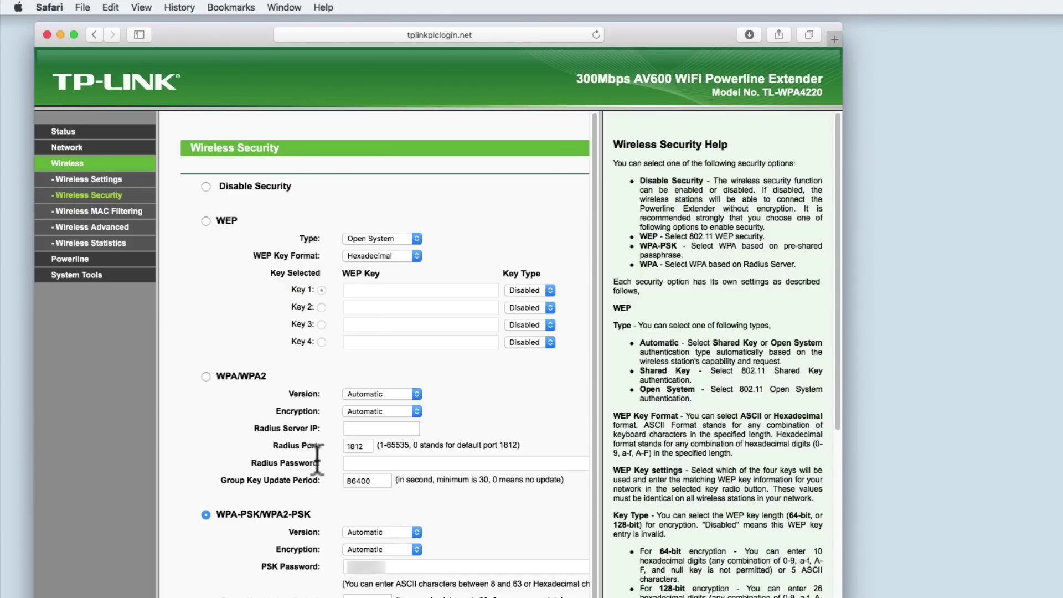
pyautogui.scroll(-1, 319, 477)
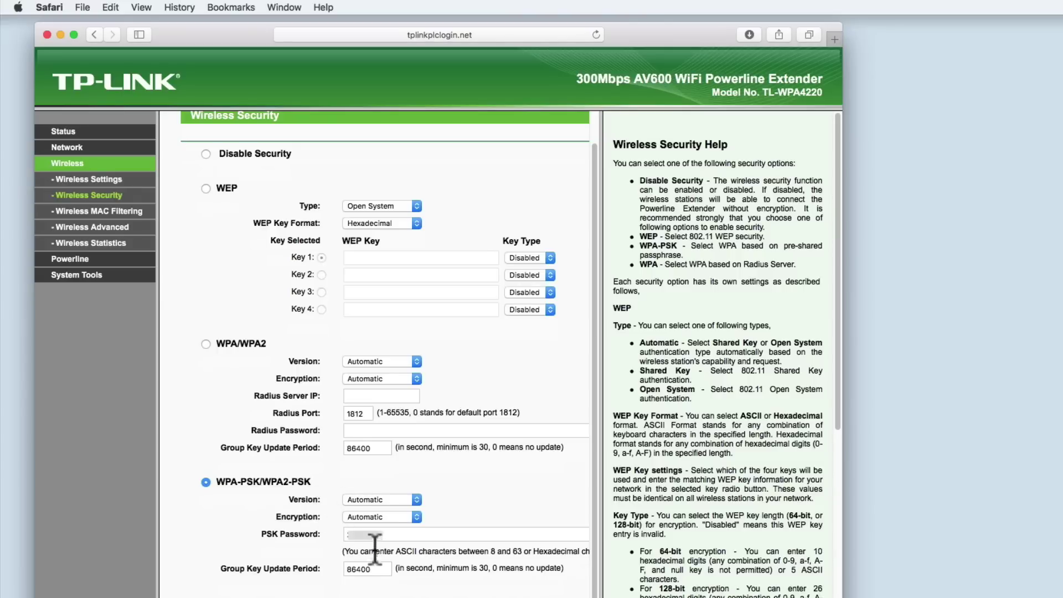
pyautogui.moveTo(391, 535); pyautogui.dragTo(343, 533)
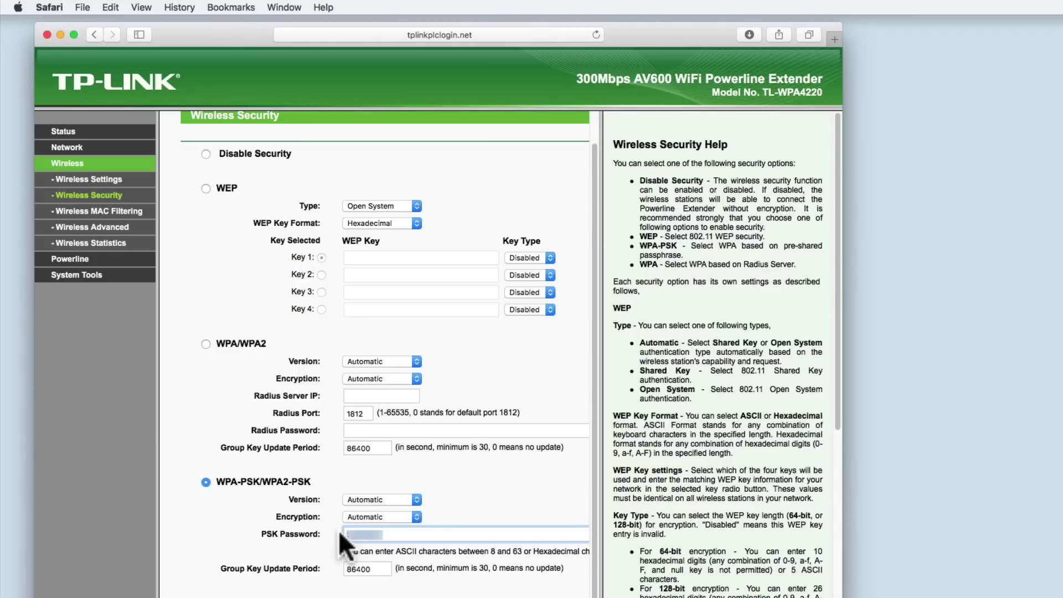
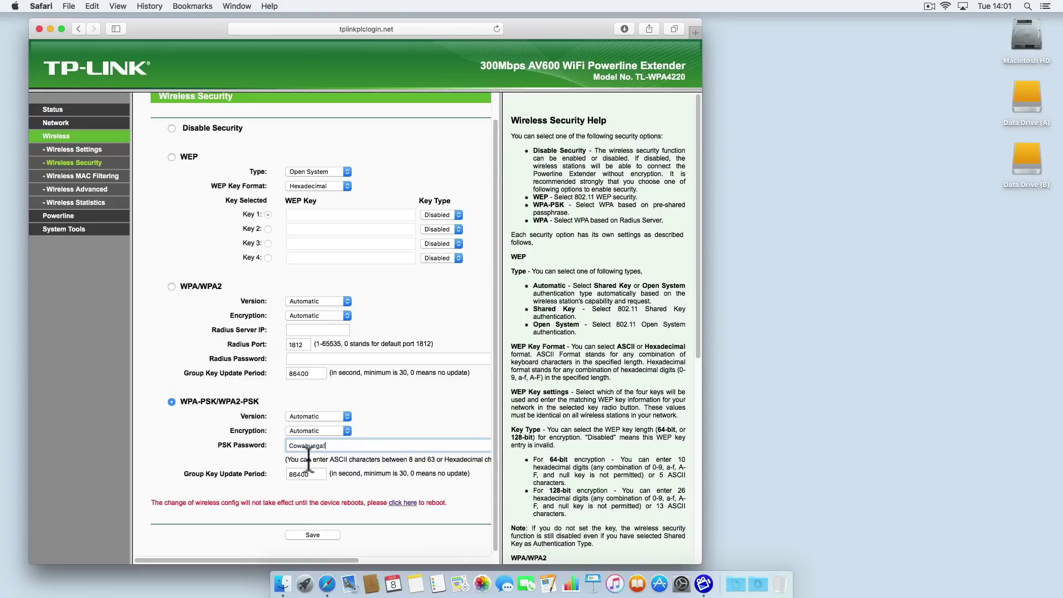
pyautogui.click(310, 533)
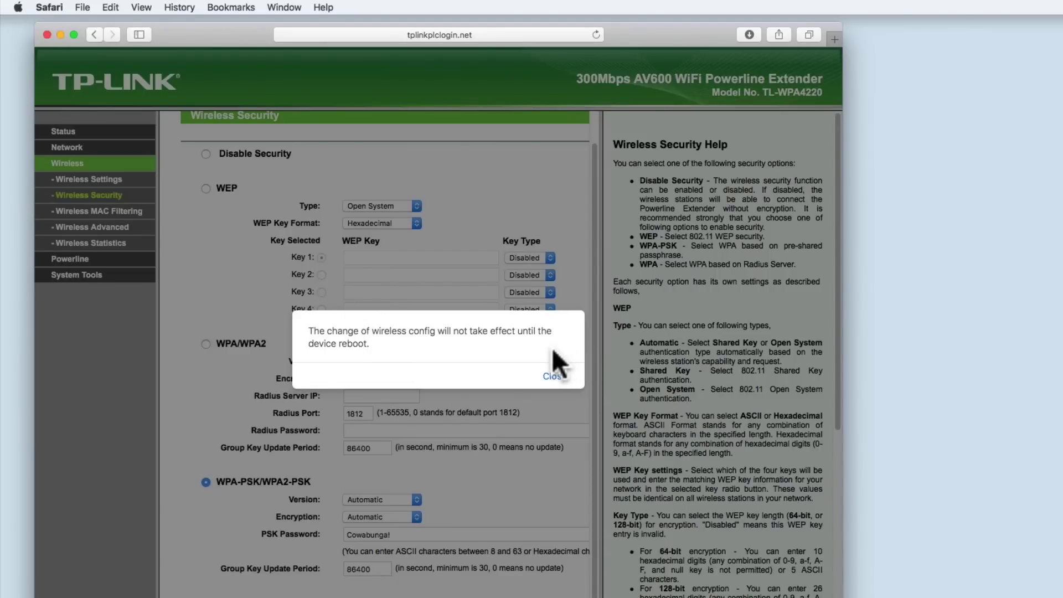
# Dismiss the reboot notice, then reboot the extender and confirm with OK.
pyautogui.click(553, 376)
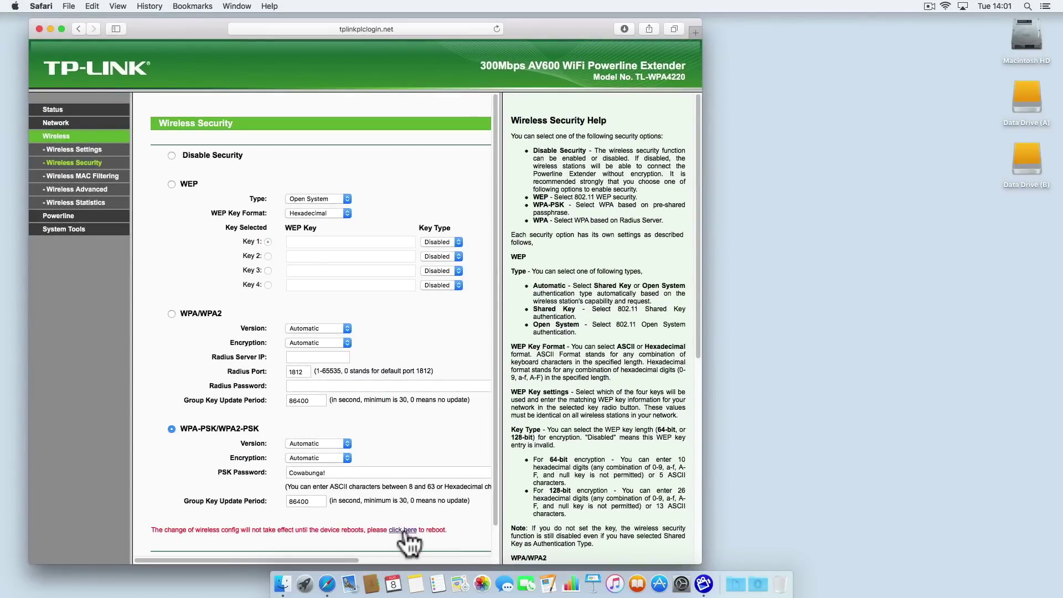
pyautogui.click(404, 527)
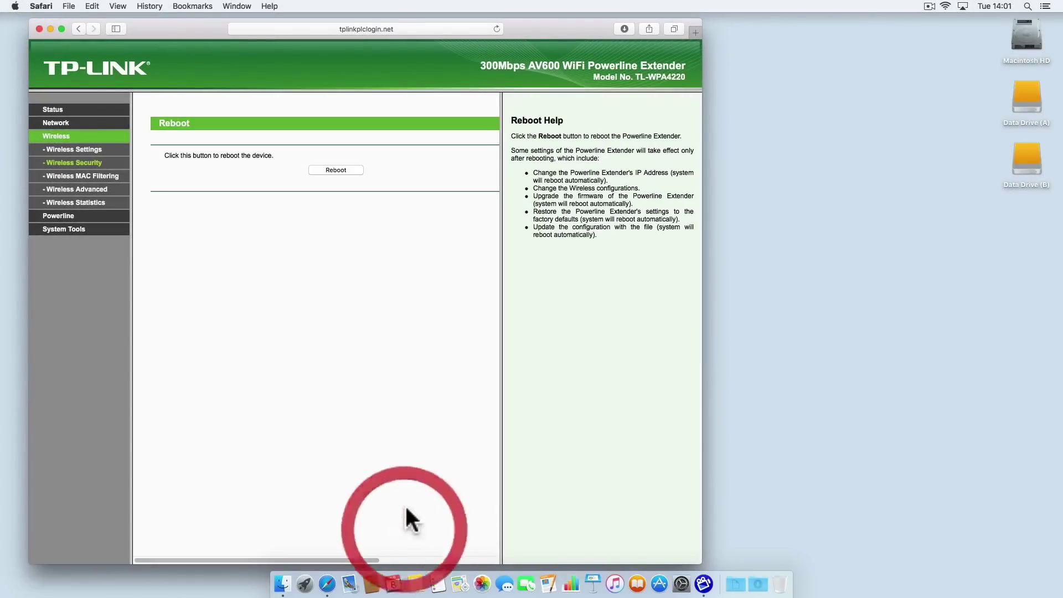
pyautogui.click(338, 171)
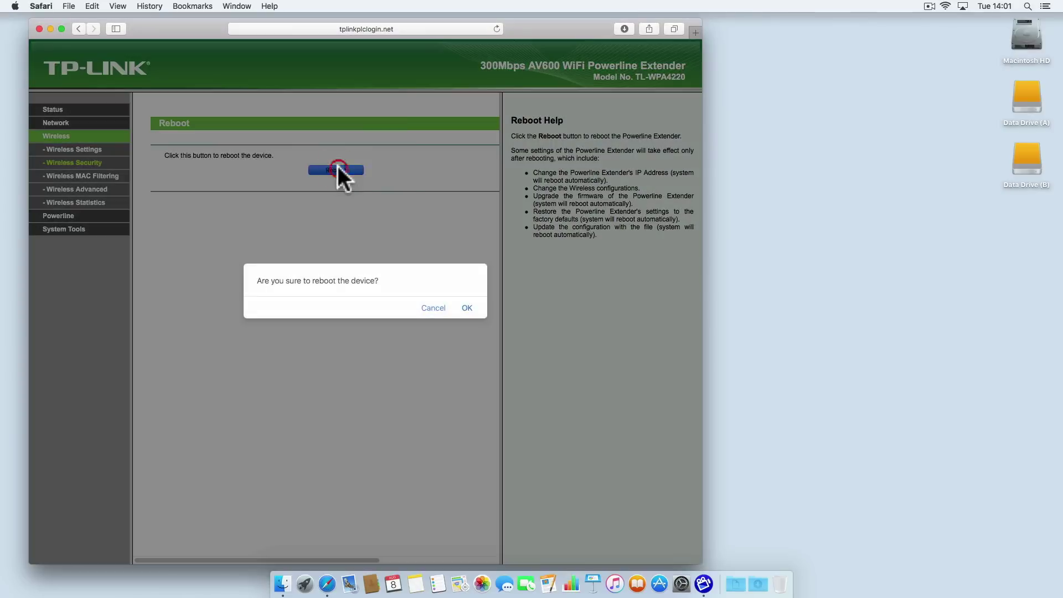
pyautogui.click(467, 308)
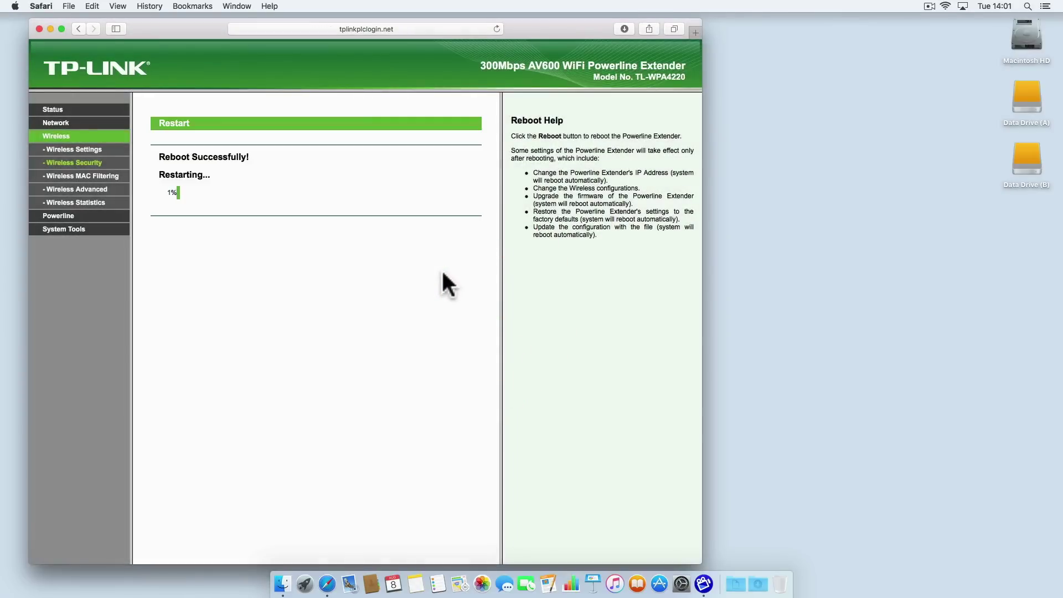